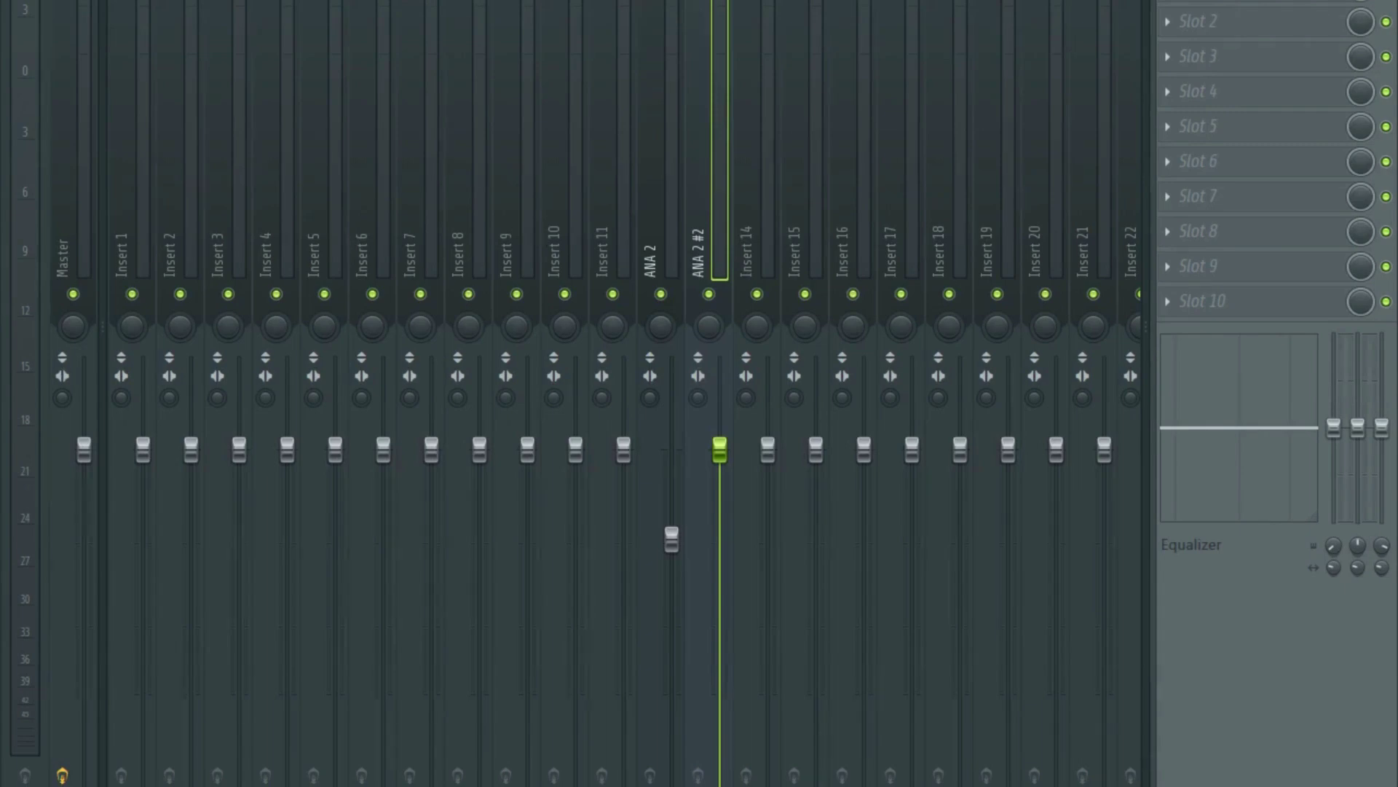
# Start song playback so the ANA 2 #2 insert's delay can be heard.
pyautogui.press('space')
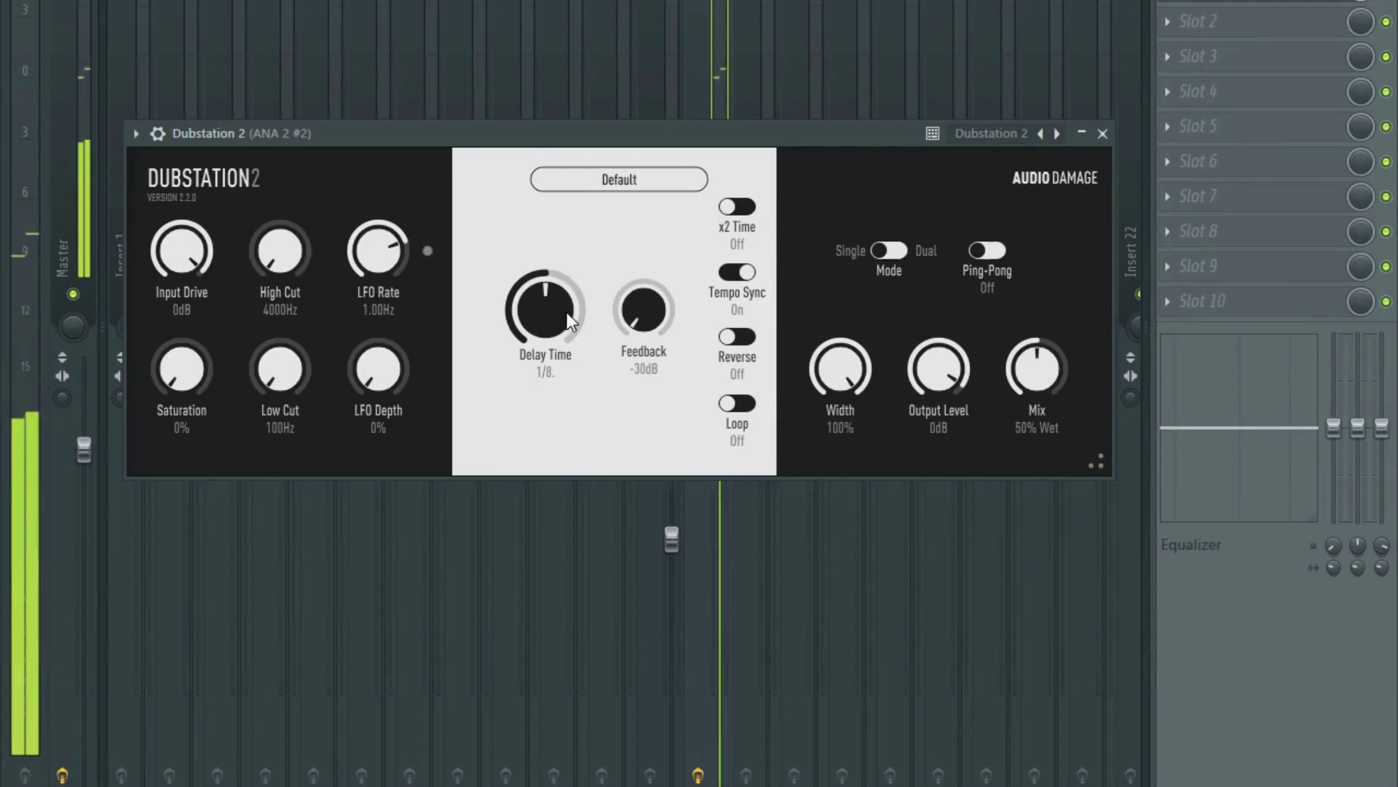
# Try other delay times, keep Delay Time at 1/8, and sweep Feedback to settle at -20dB.
pyautogui.moveTo(569, 321); pyautogui.dragTo(570, 330)
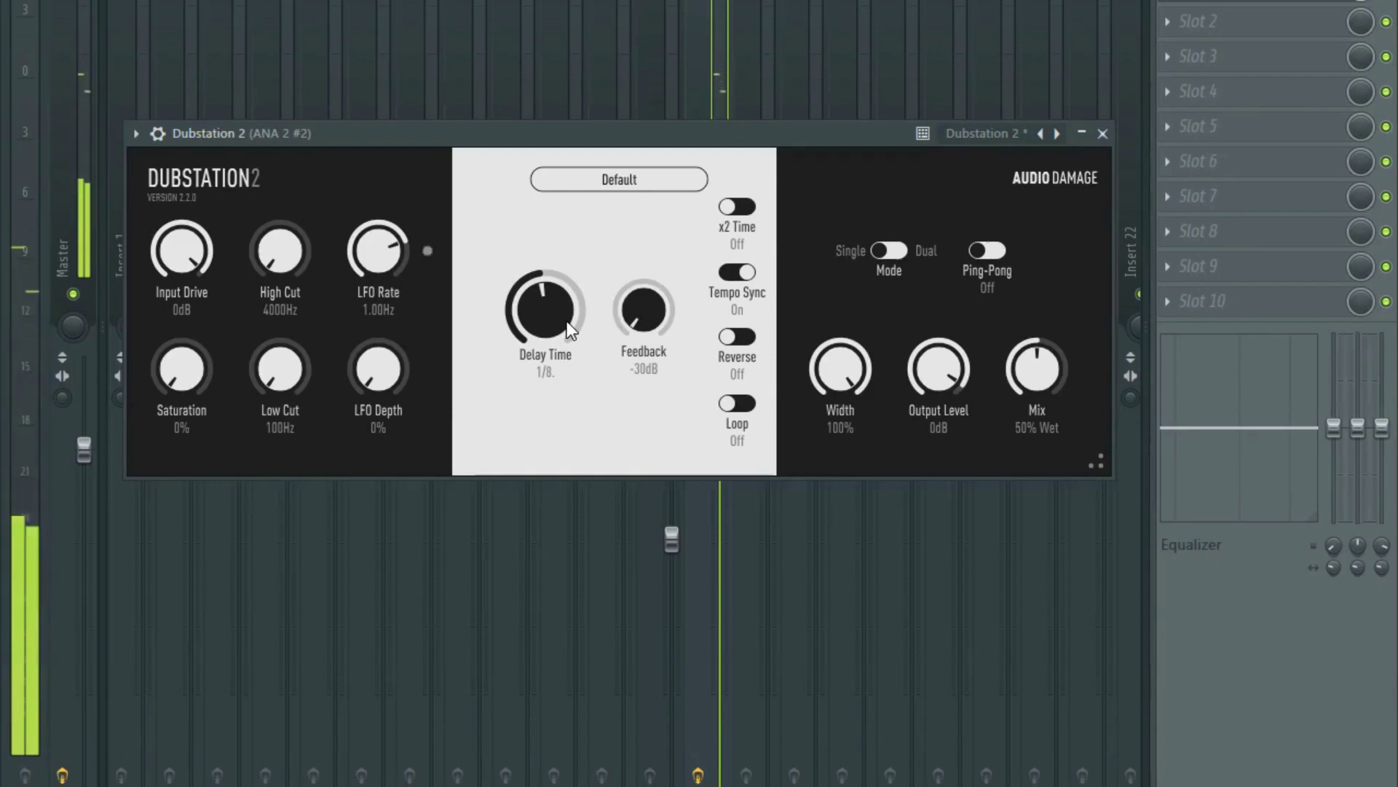
pyautogui.moveTo(568, 323)
pyautogui.mouseDown()
pyautogui.moveTo(568, 383)
pyautogui.moveTo(567, 282)
pyautogui.moveTo(566, 317)
pyautogui.mouseUp()
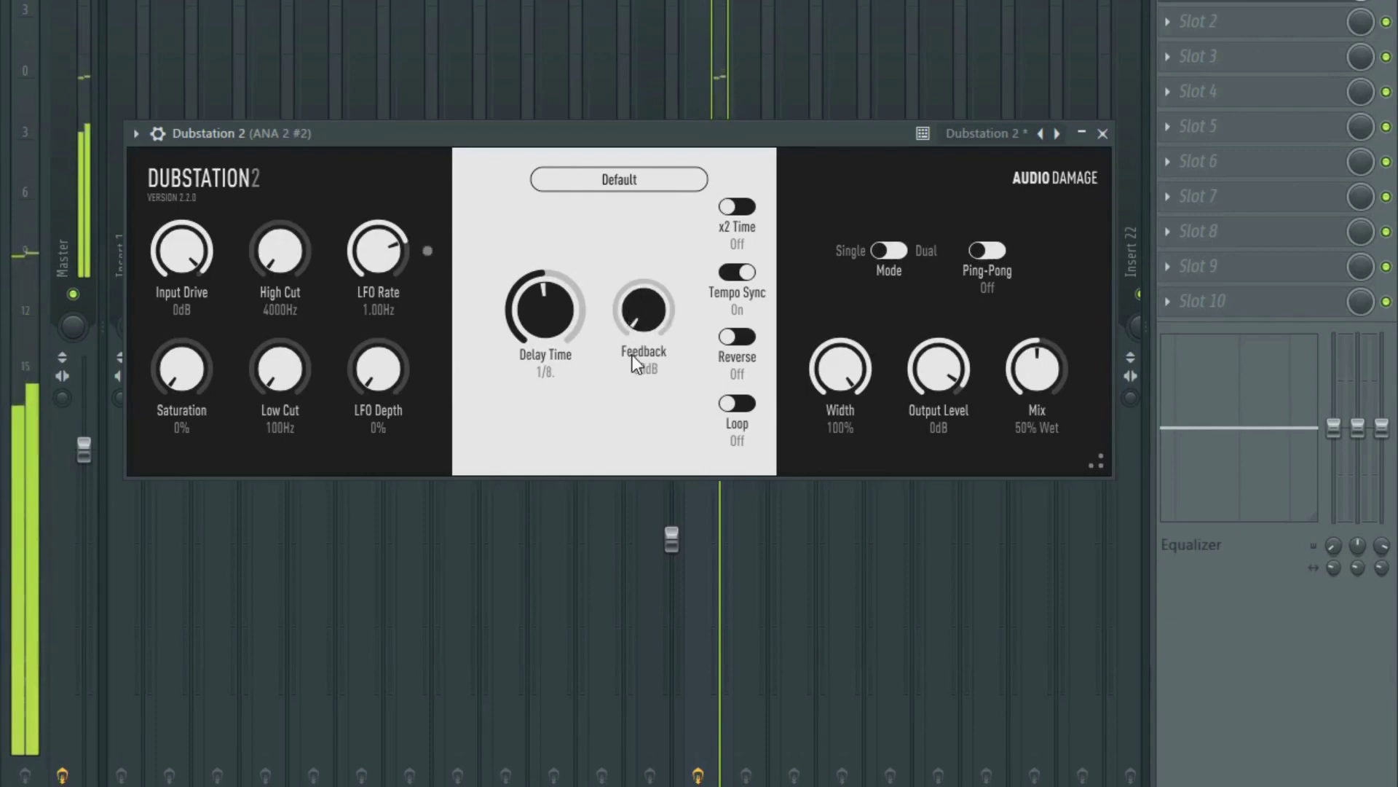
pyautogui.moveTo(632, 330); pyautogui.dragTo(637, 303)
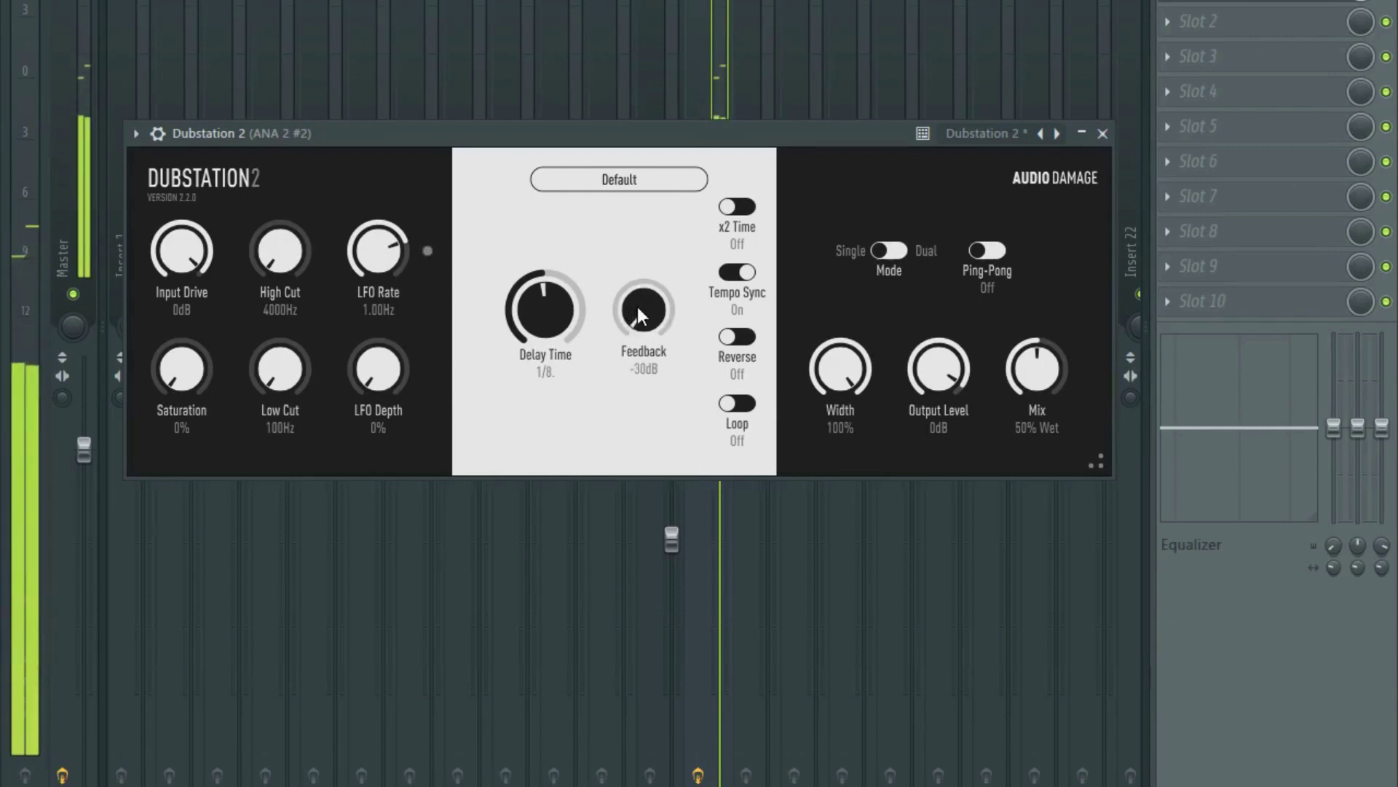
pyautogui.moveTo(631, 227); pyautogui.dragTo(637, 102)
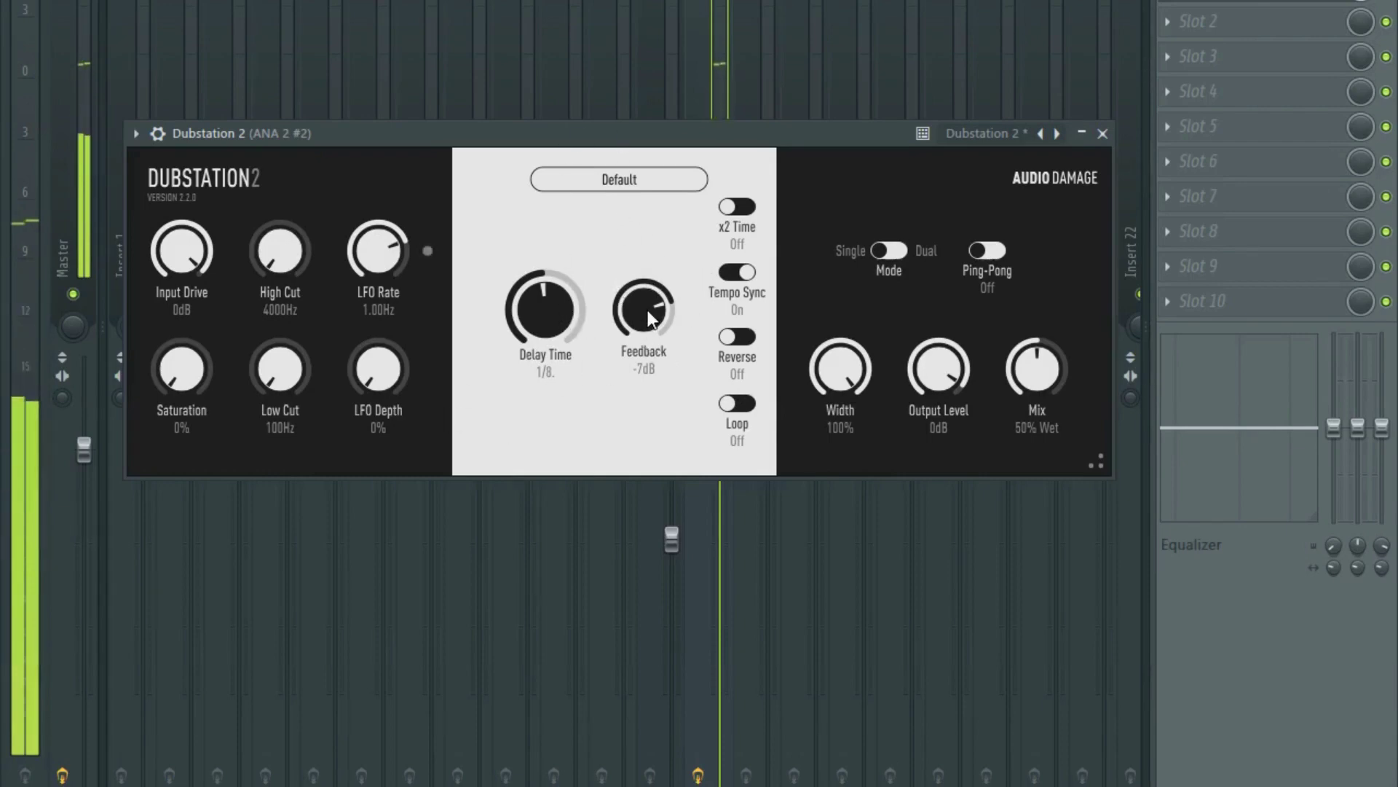
pyautogui.moveTo(651, 318); pyautogui.dragTo(657, 435)
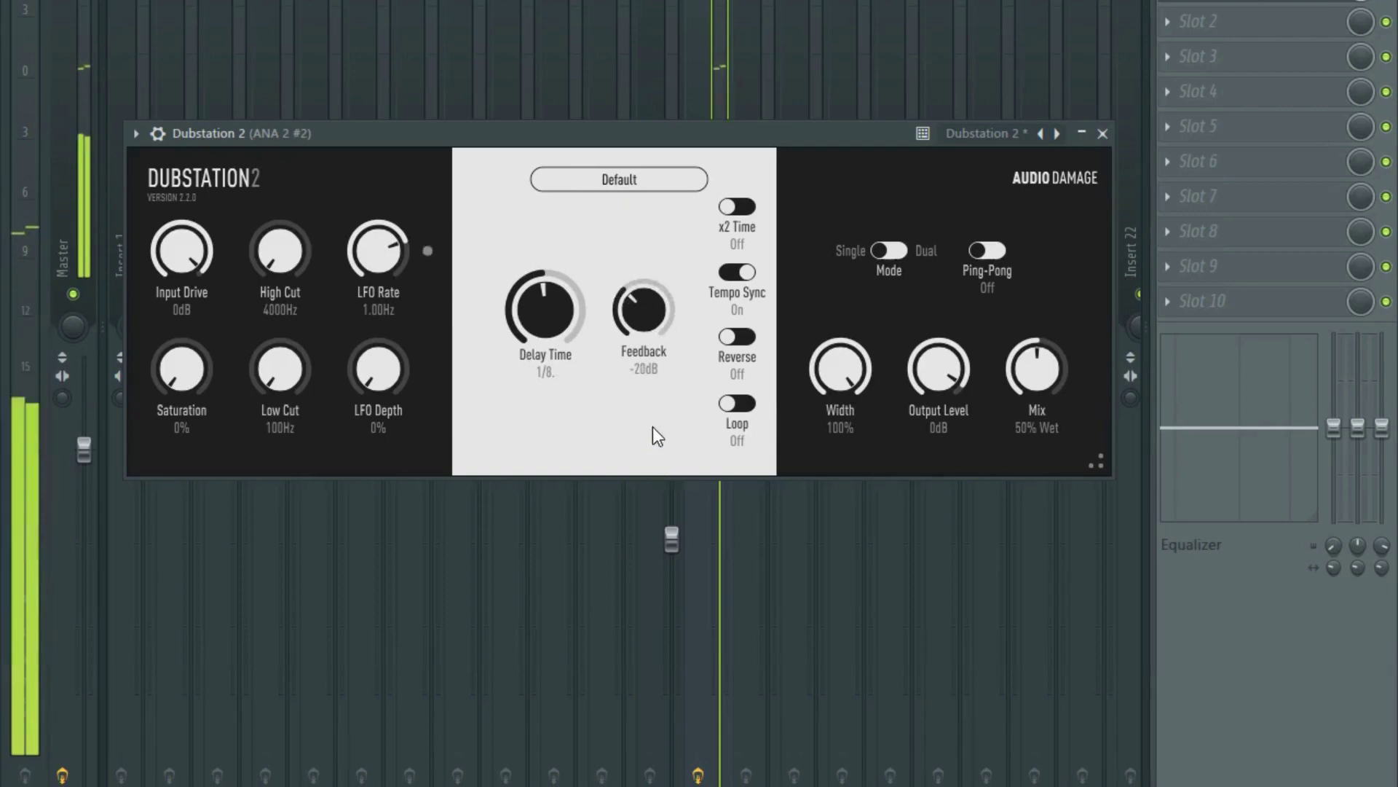
pyautogui.click(745, 207)
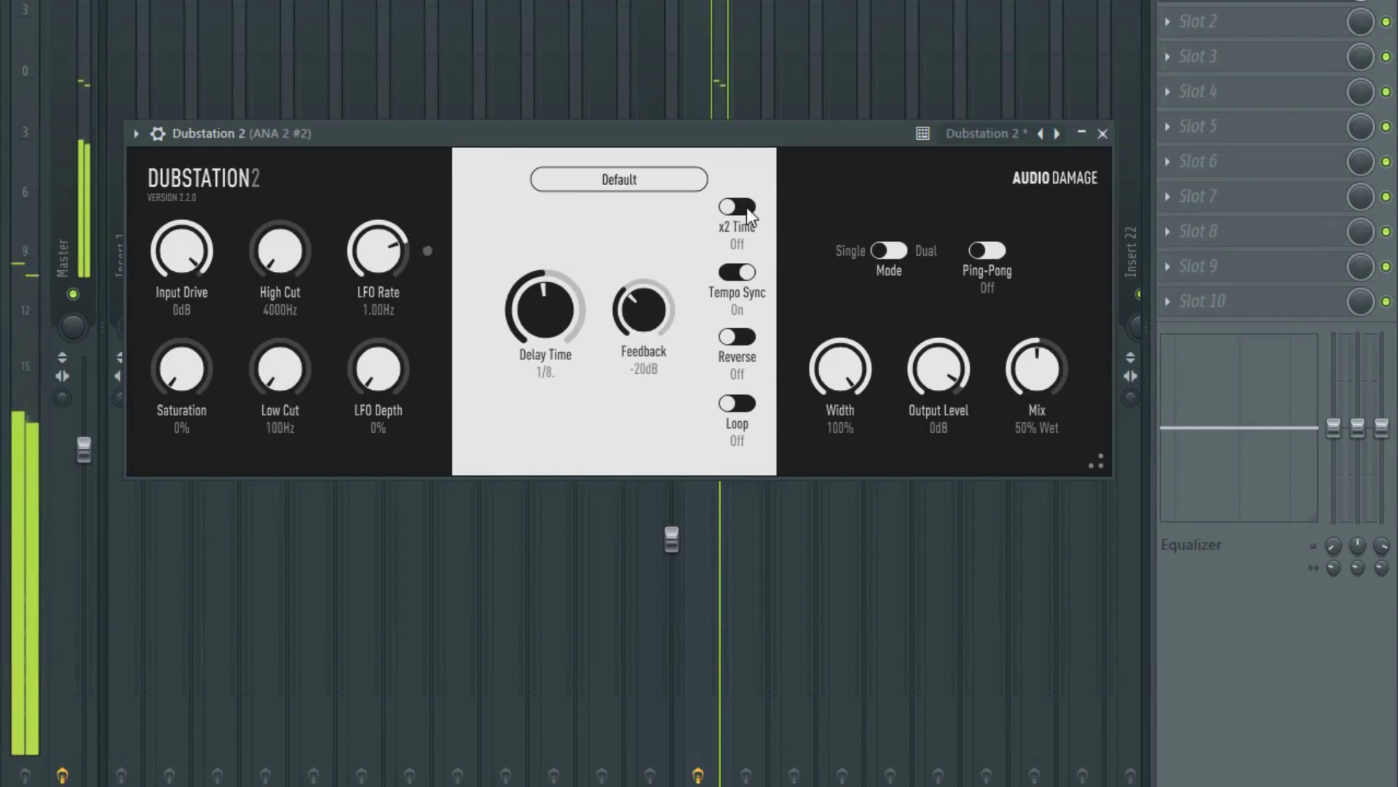
pyautogui.click(727, 274)
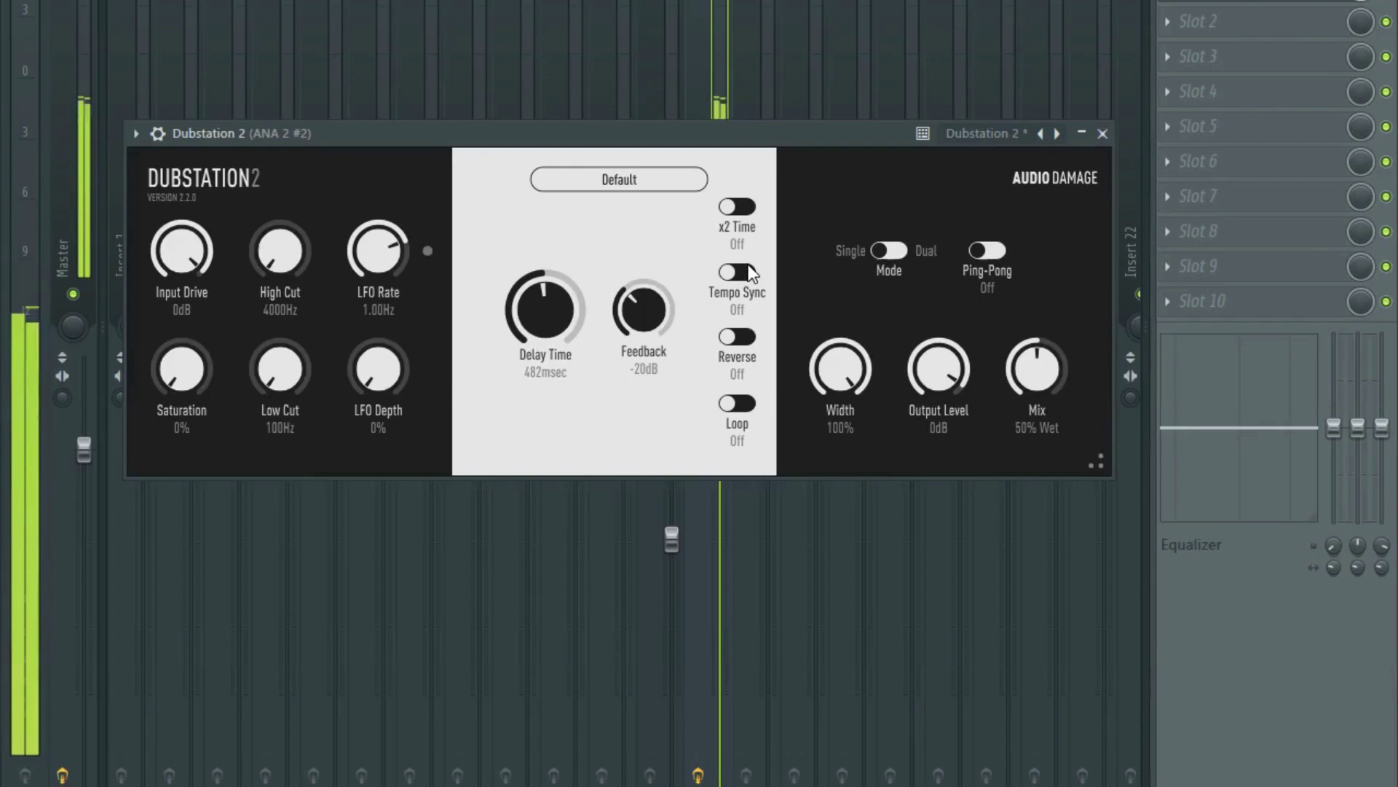
pyautogui.click(750, 273)
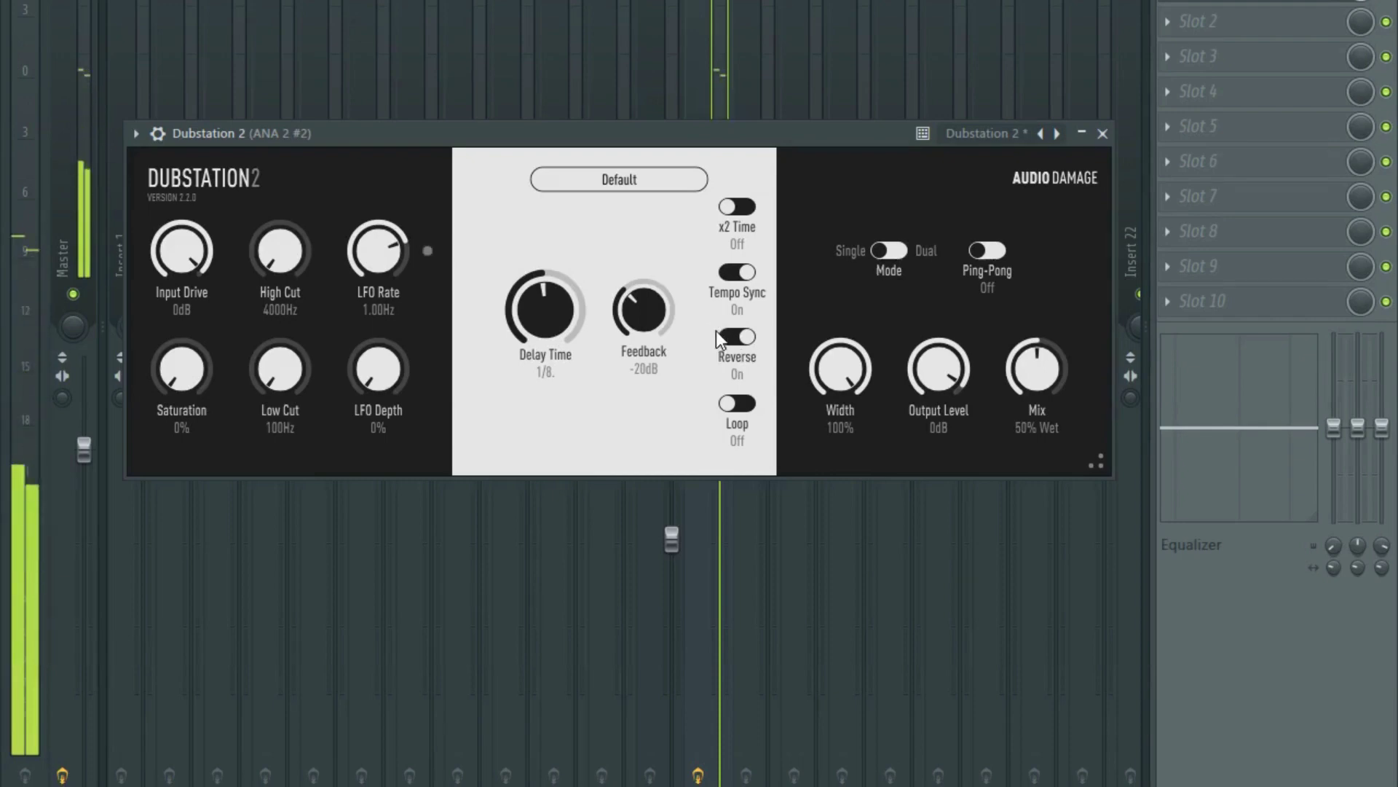
pyautogui.click(732, 331)
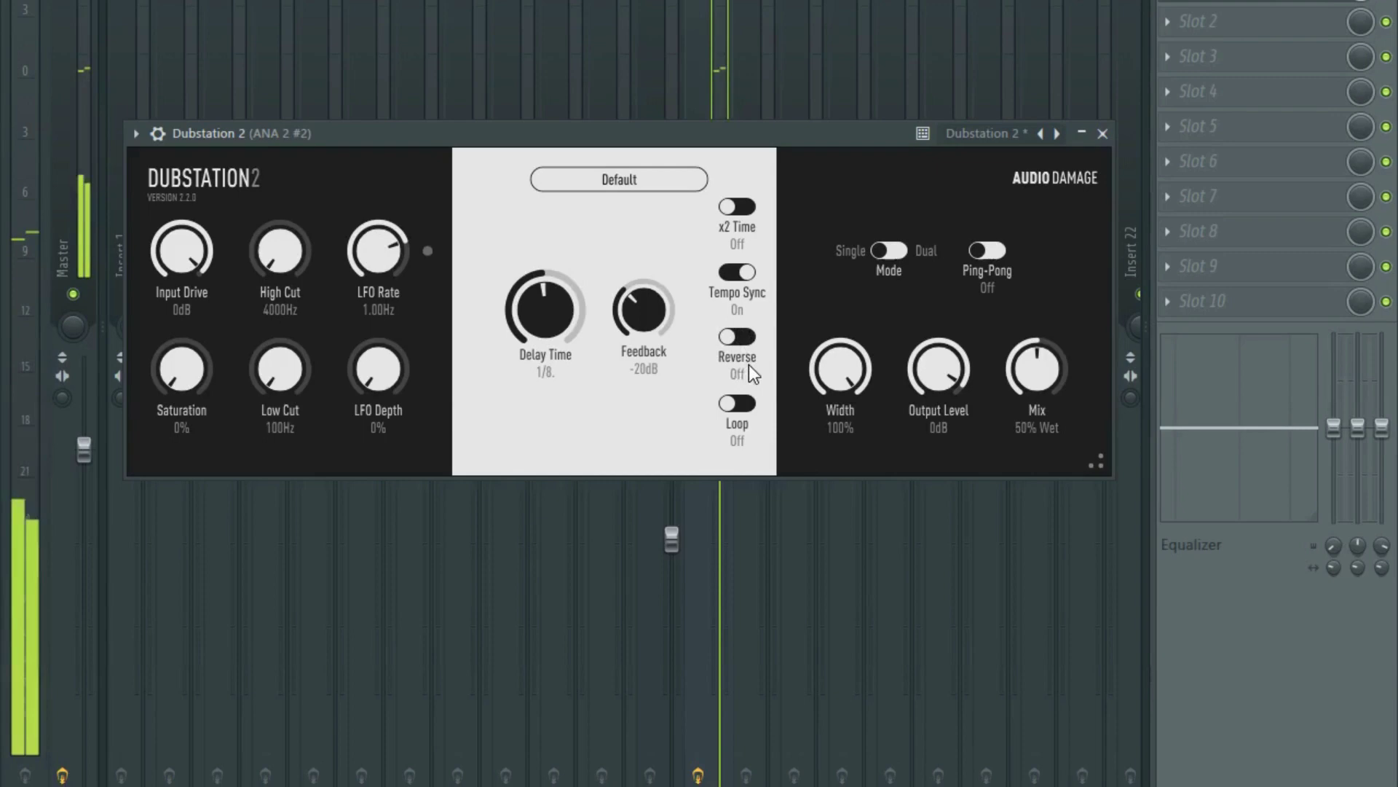
pyautogui.click(740, 405)
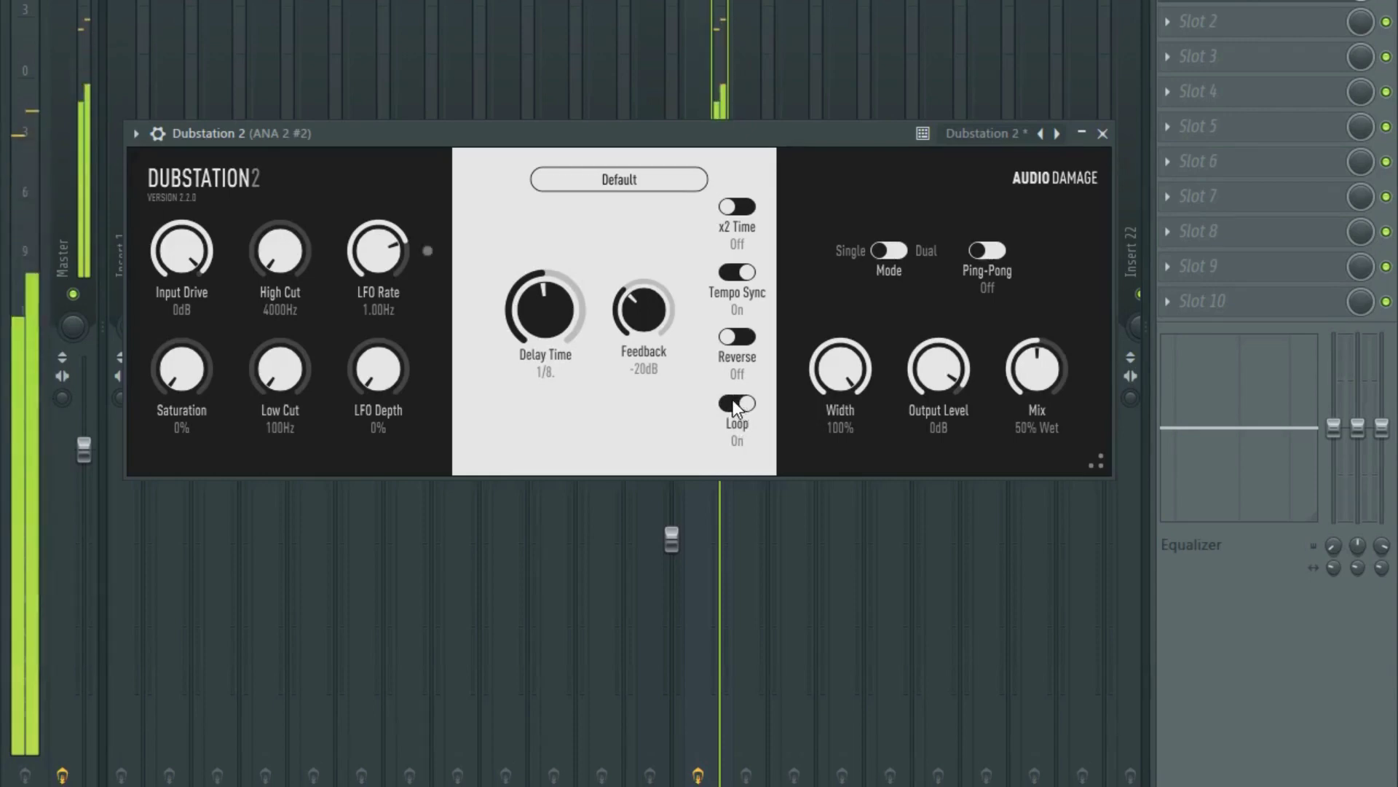
pyautogui.click(738, 405)
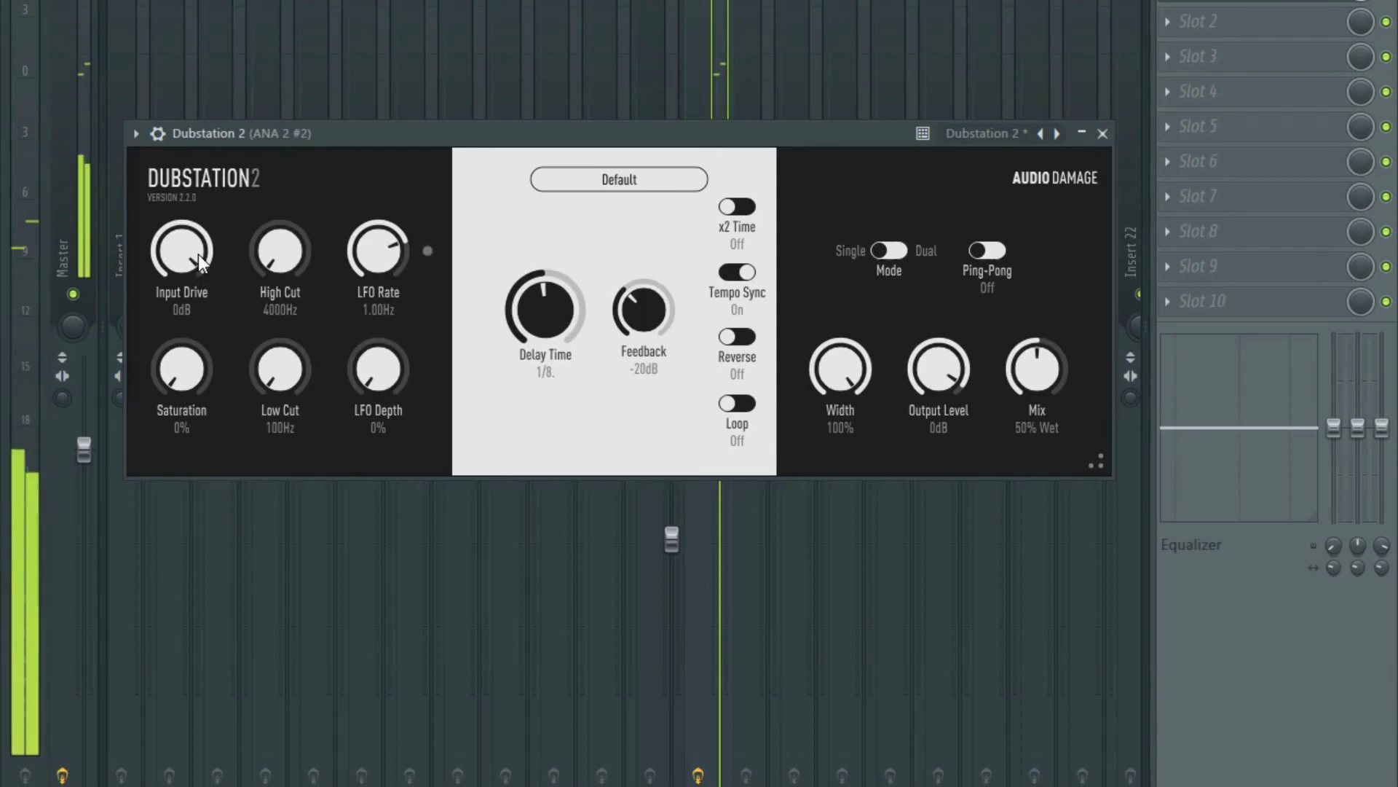
# Set Input Drive to 3dB, Saturation to 9%, High Cut to 4000Hz and Low Cut to 153Hz.
pyautogui.moveTo(198, 255)
pyautogui.mouseDown()
pyautogui.moveTo(207, 359)
pyautogui.moveTo(216, 235)
pyautogui.mouseUp()
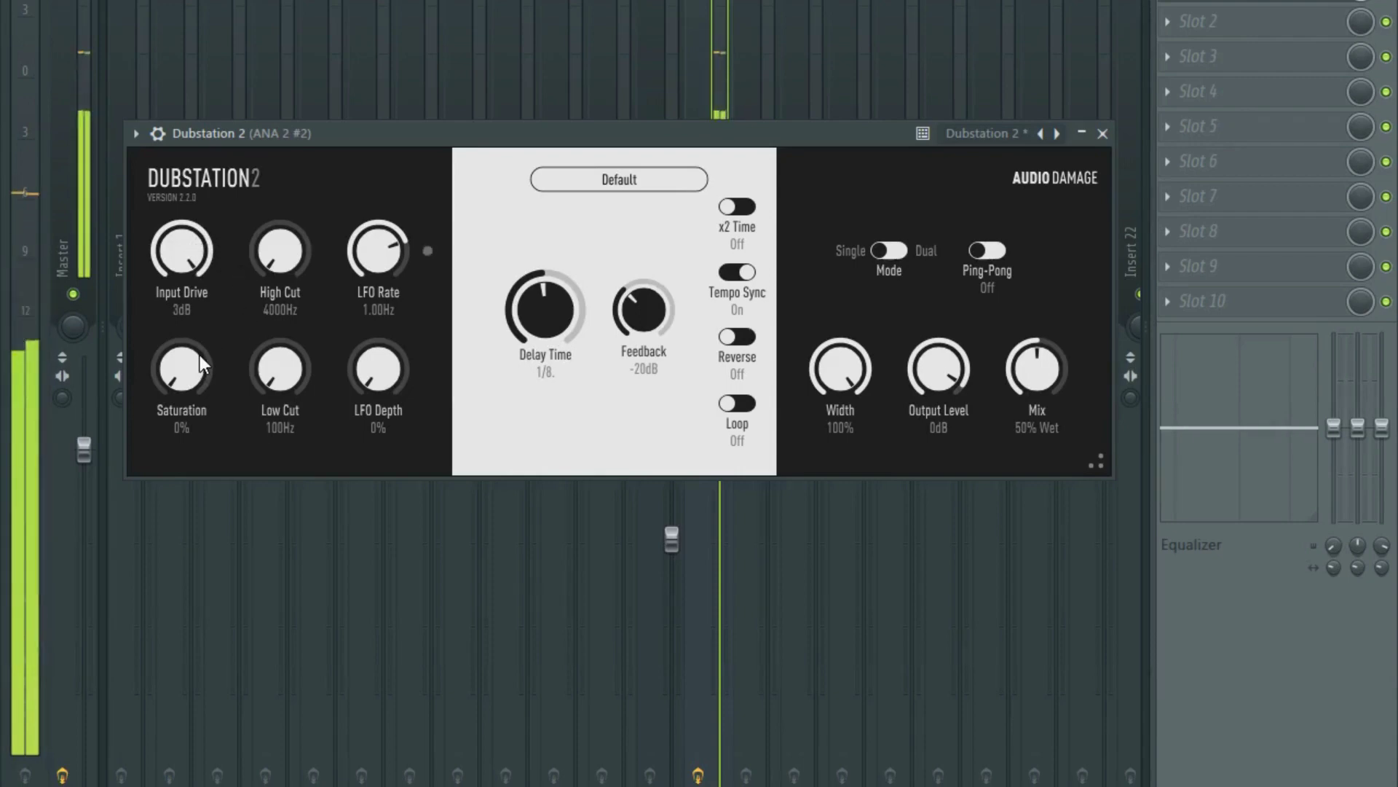
pyautogui.moveTo(200, 355); pyautogui.dragTo(189, 160)
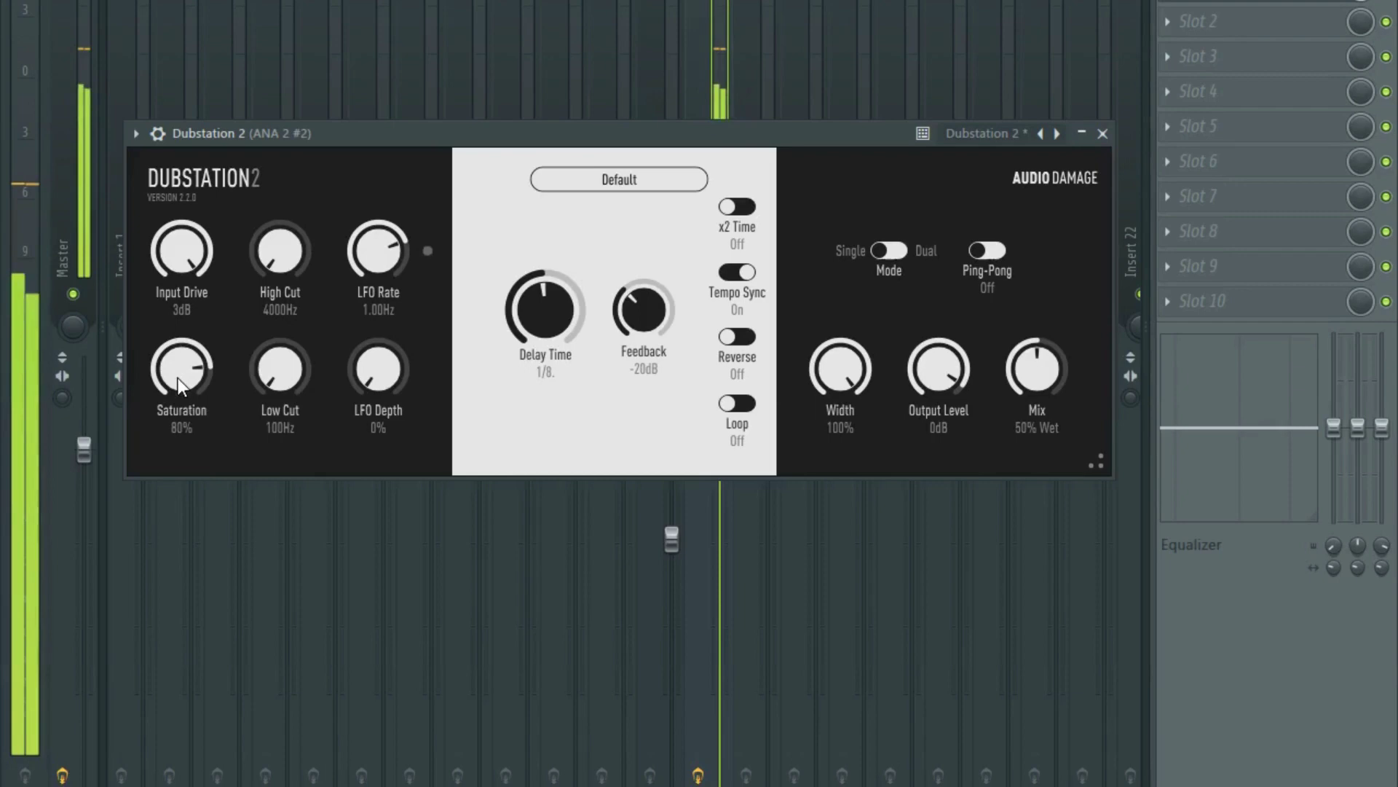
pyautogui.moveTo(178, 378); pyautogui.dragTo(202, 593)
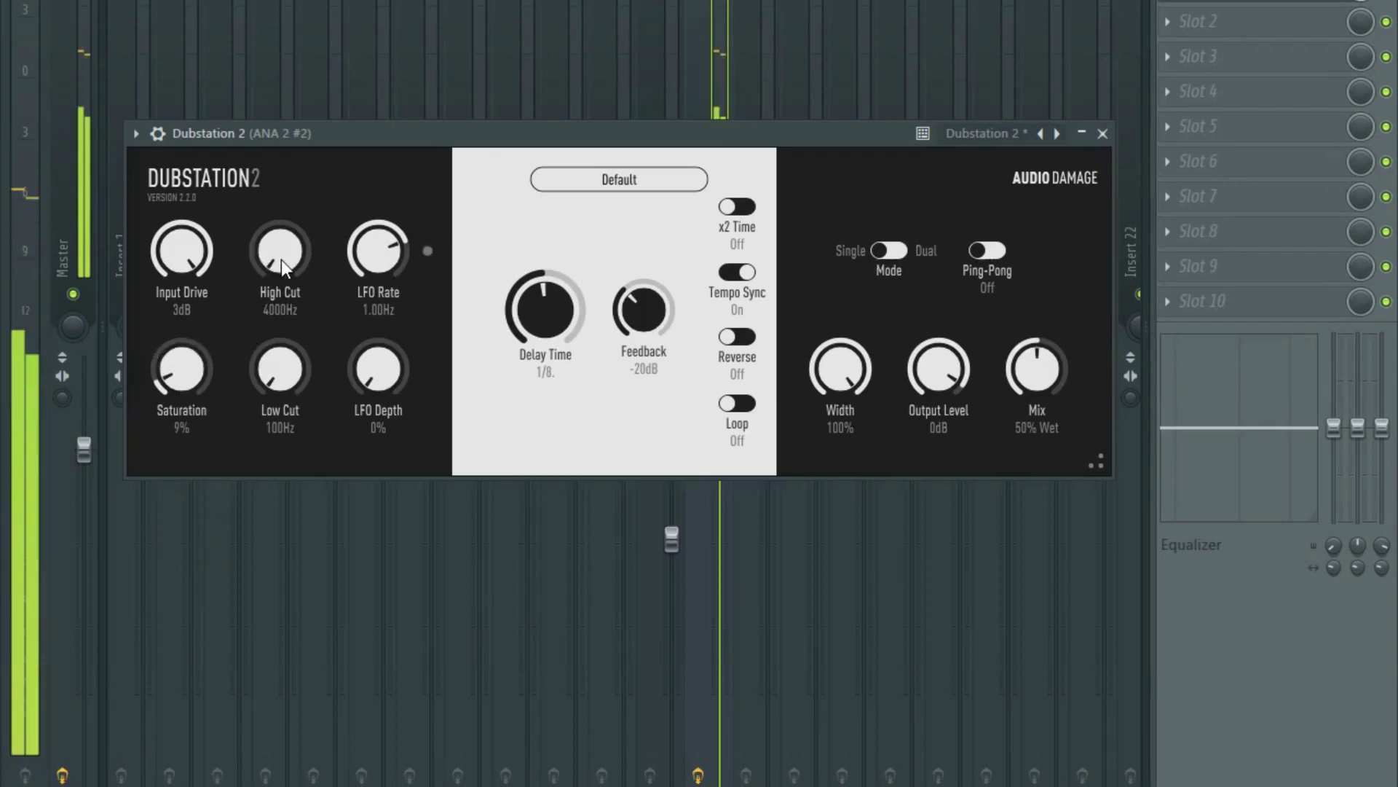
pyautogui.moveTo(281, 259); pyautogui.dragTo(309, 298)
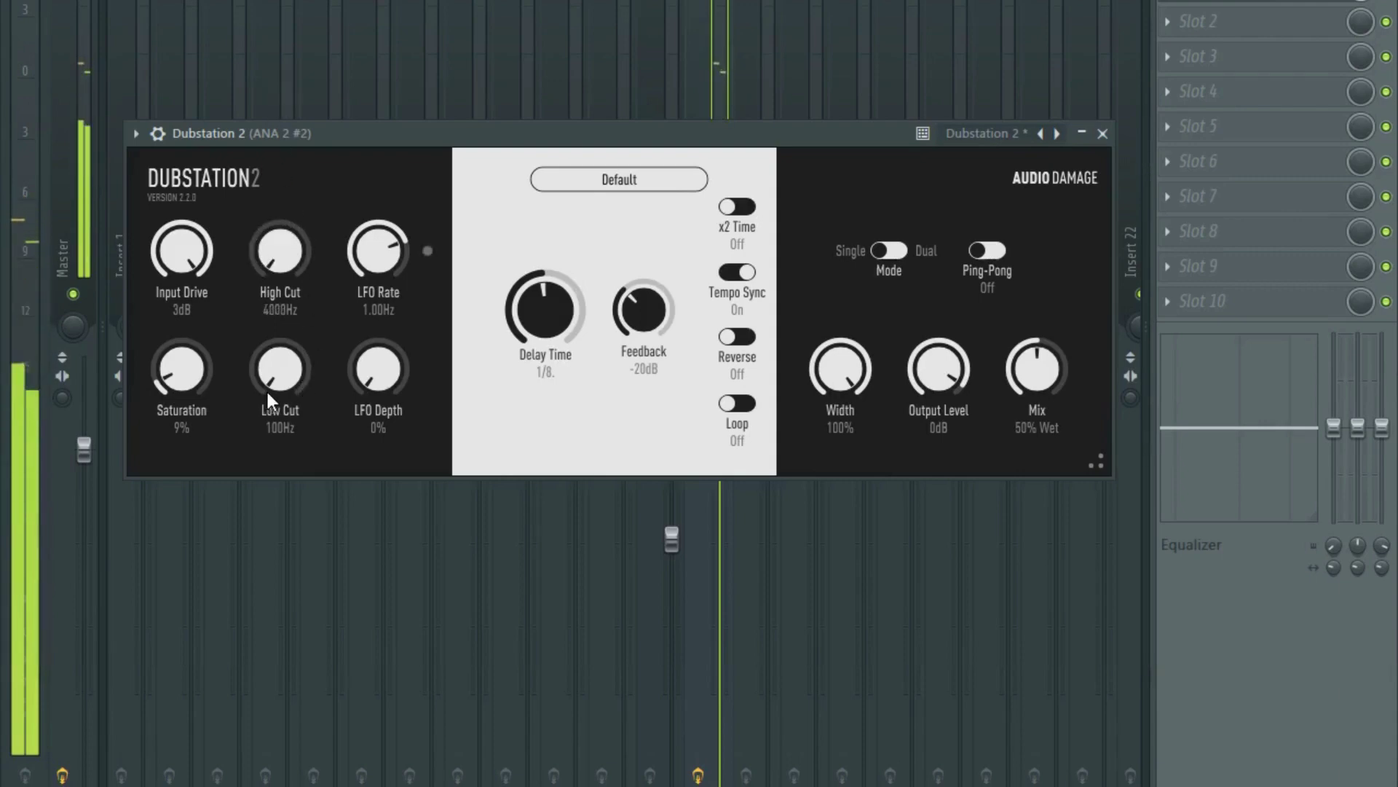
pyautogui.moveTo(270, 382); pyautogui.dragTo(283, 356)
# Sweep the LFO Rate down and back up to 0.761Hz, leaving LFO Depth at 0%.
pyautogui.moveTo(383, 257); pyautogui.dragTo(392, 413)
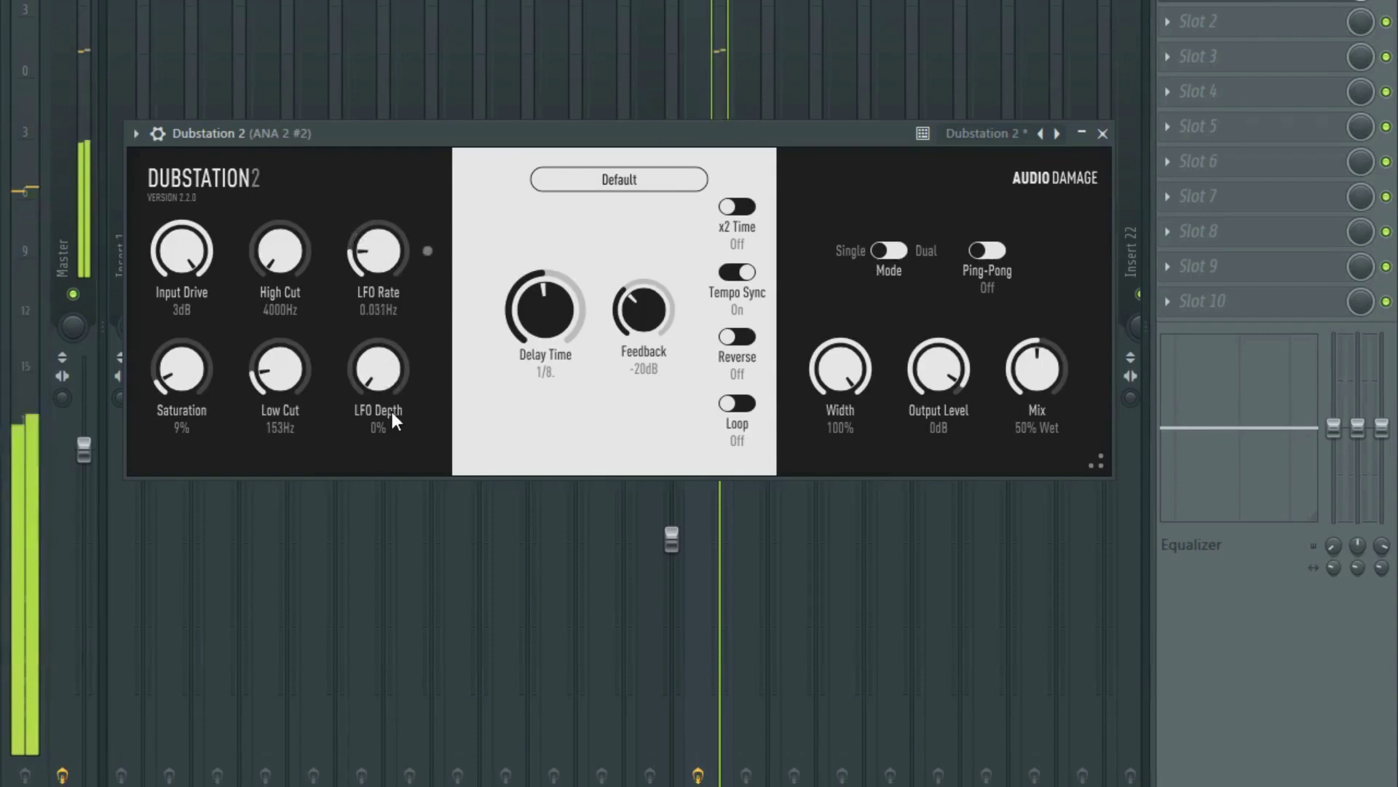
pyautogui.moveTo(392, 412); pyautogui.dragTo(391, 286)
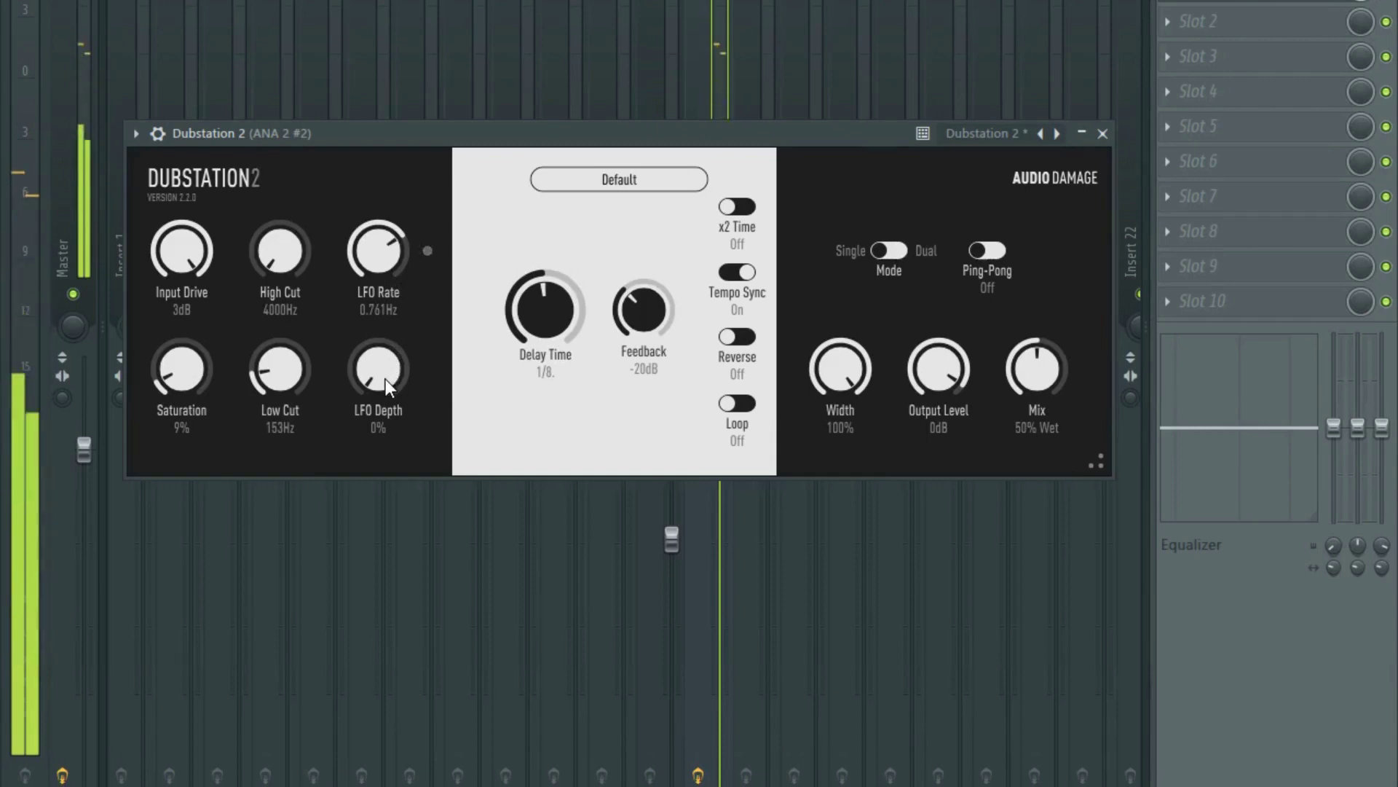
pyautogui.moveTo(386, 379)
pyautogui.mouseDown()
pyautogui.moveTo(364, 326)
pyautogui.moveTo(363, 120)
pyautogui.moveTo(392, 387)
pyautogui.mouseUp()
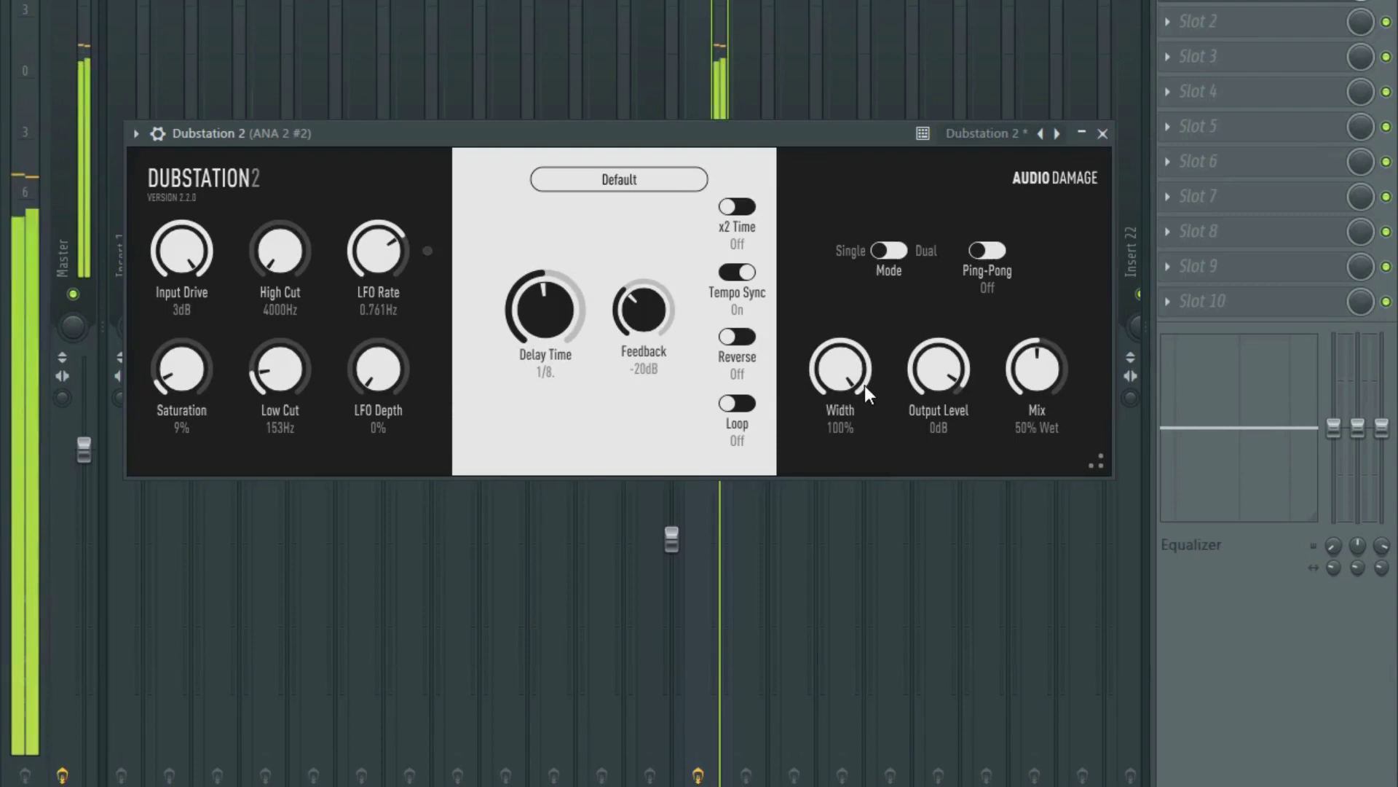
# Keep Width at 100% and bring Output Level to -2dB after trying -16dB and 3dB.
pyautogui.moveTo(841, 355); pyautogui.dragTo(850, 328)
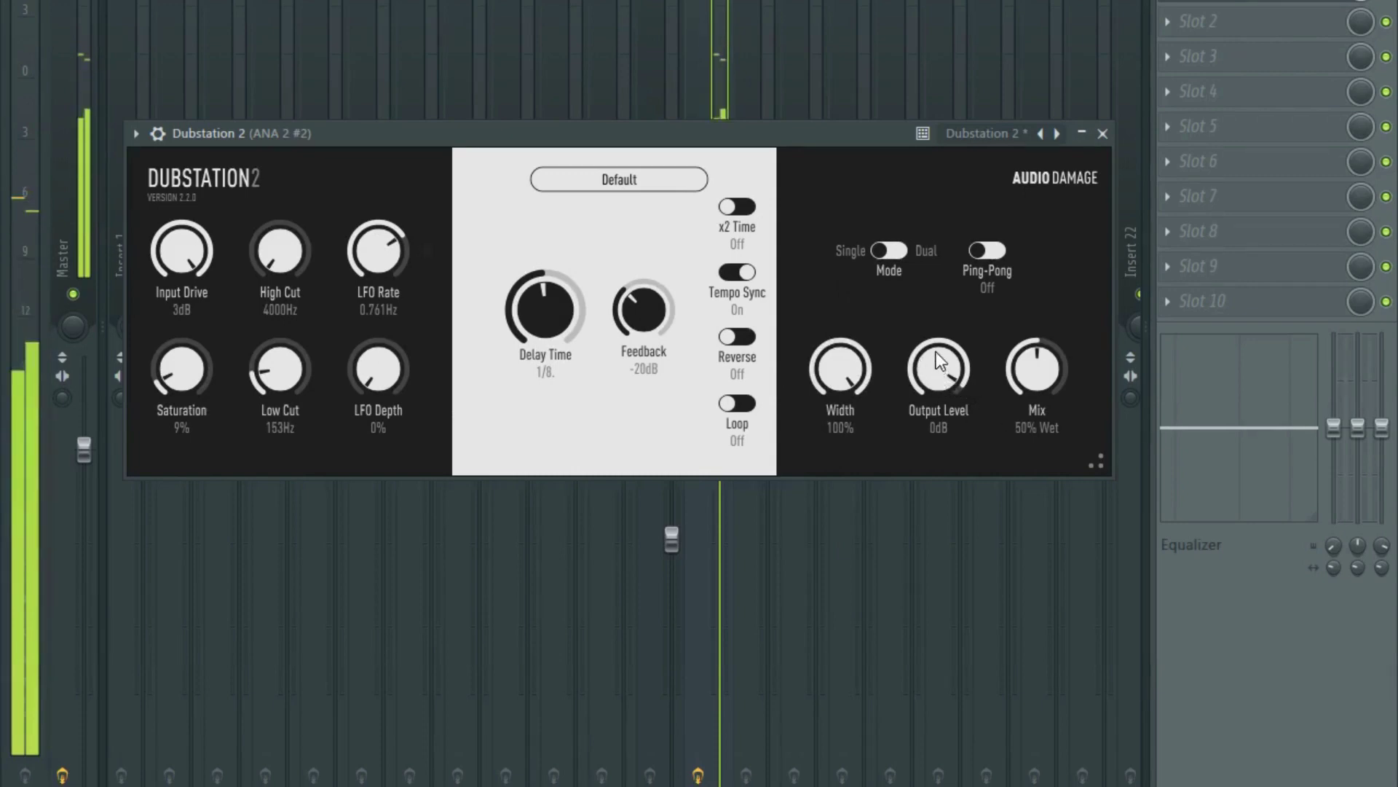
pyautogui.moveTo(937, 351); pyautogui.dragTo(937, 452)
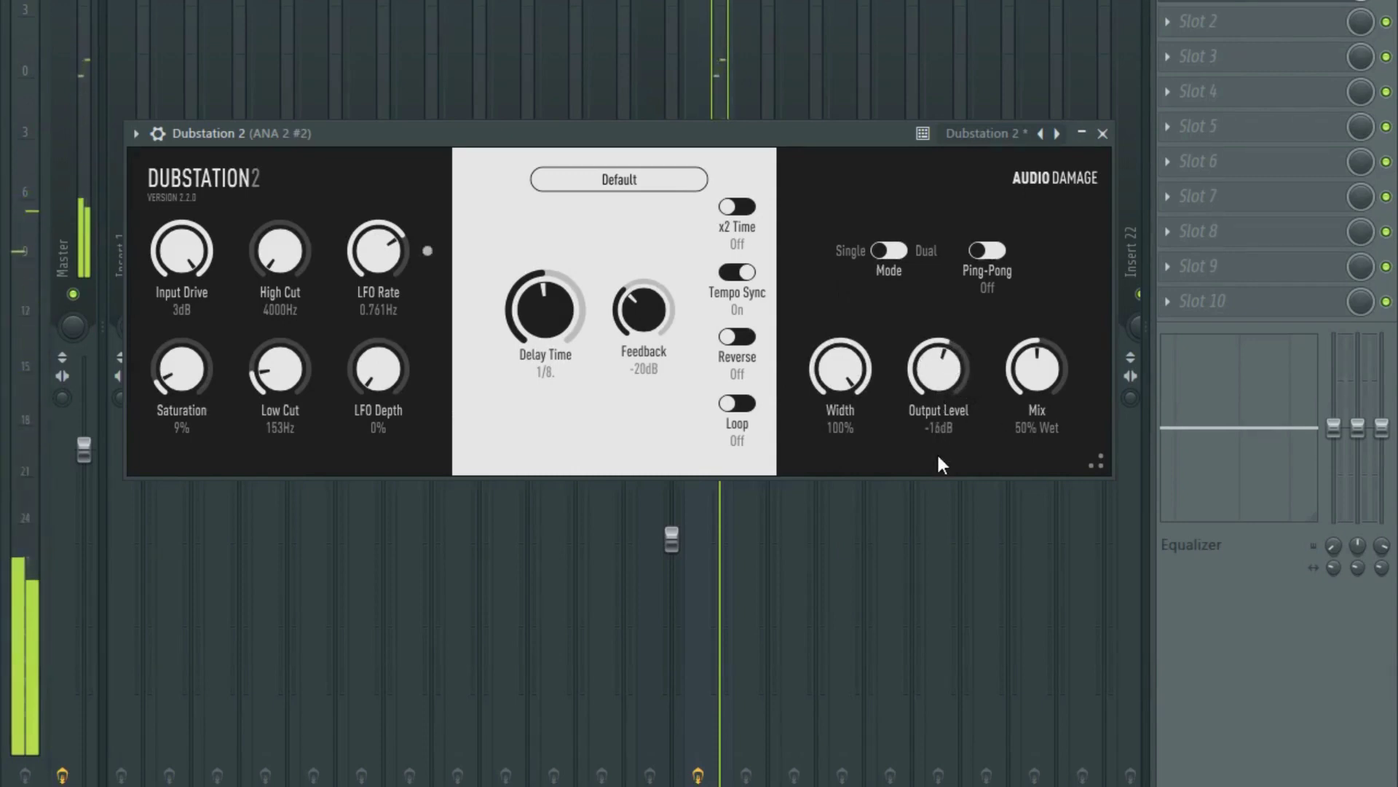
pyautogui.moveTo(938, 356); pyautogui.dragTo(932, 308)
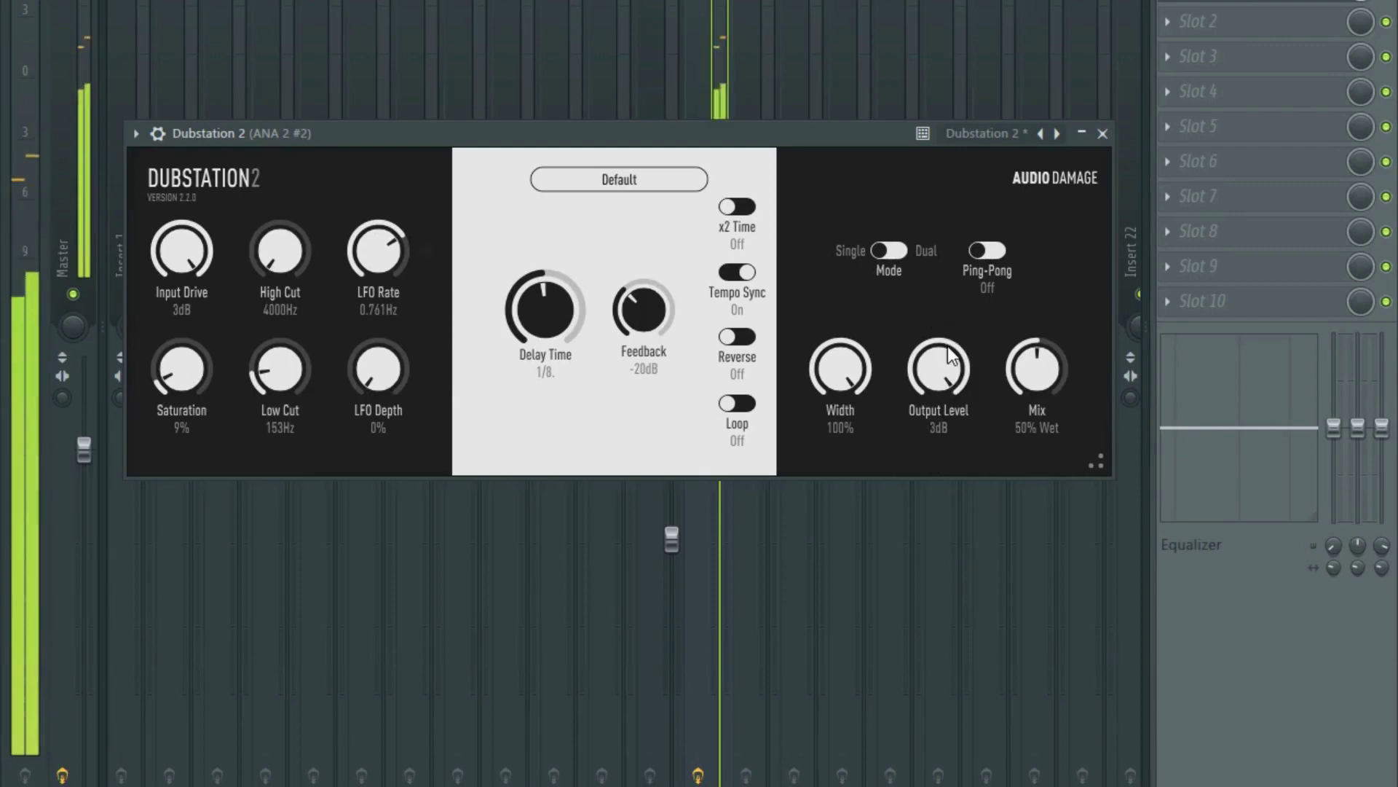
pyautogui.moveTo(949, 355); pyautogui.dragTo(941, 406)
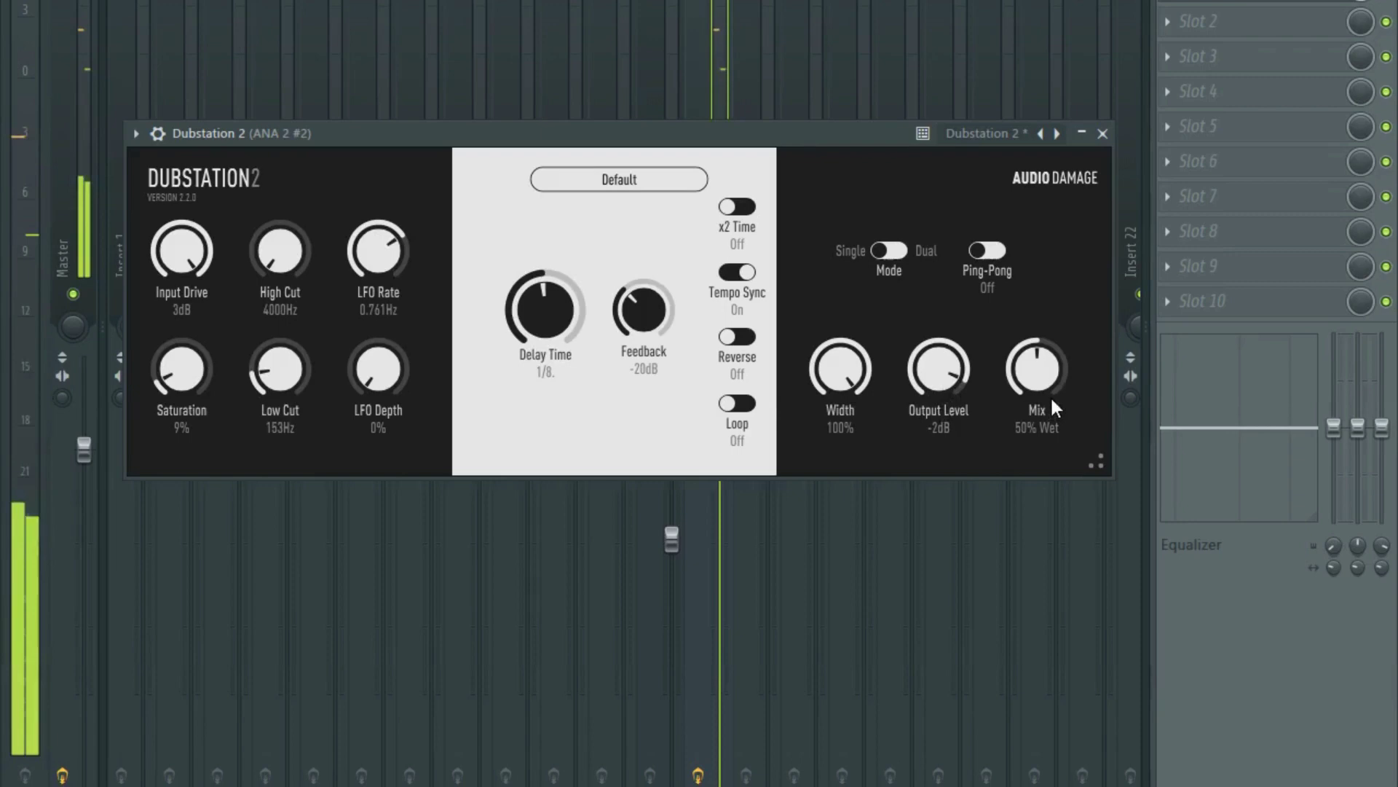
# Sweep the Mix wetter, then fully dry, and settle it at about 45% Wet.
pyautogui.moveTo(1052, 374); pyautogui.dragTo(1056, 266)
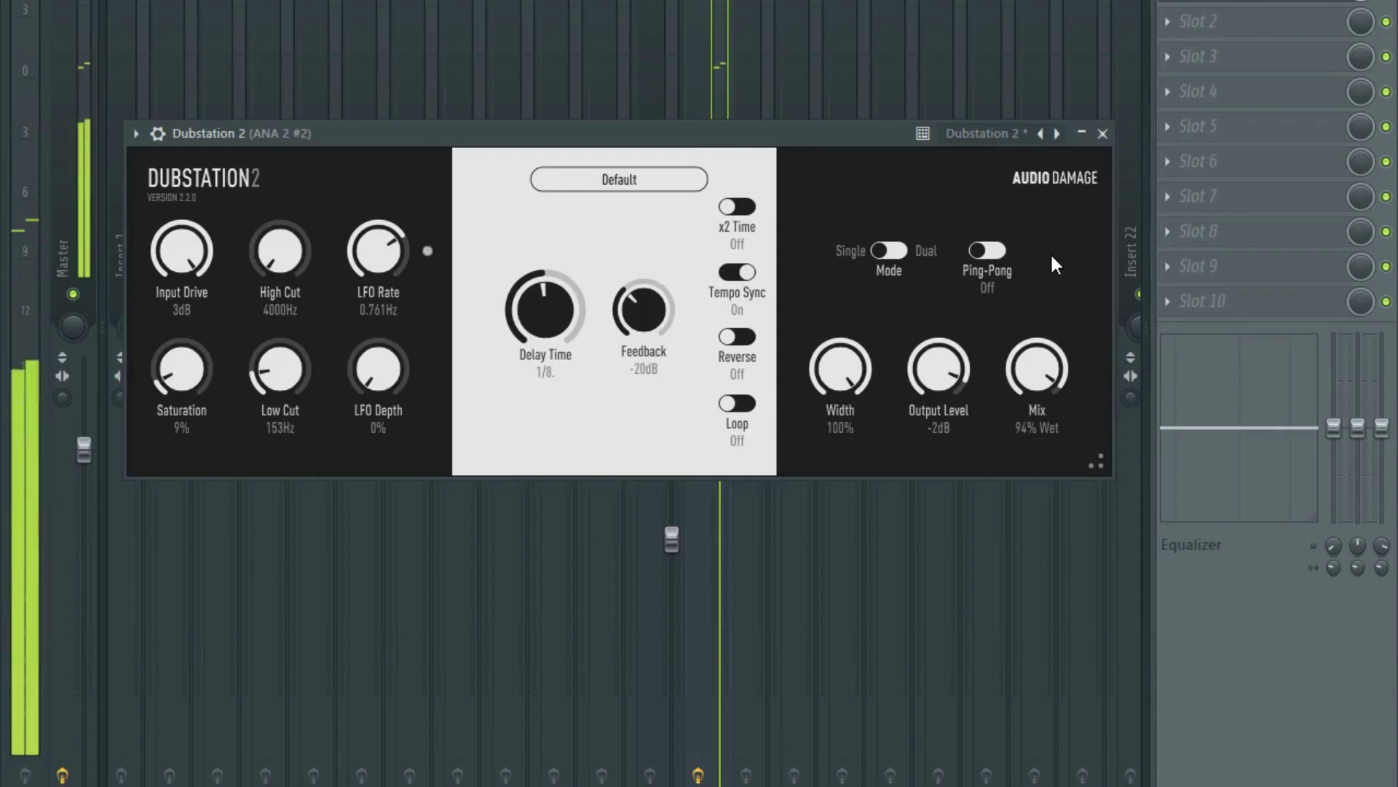
pyautogui.moveTo(1052, 257); pyautogui.dragTo(1006, 357)
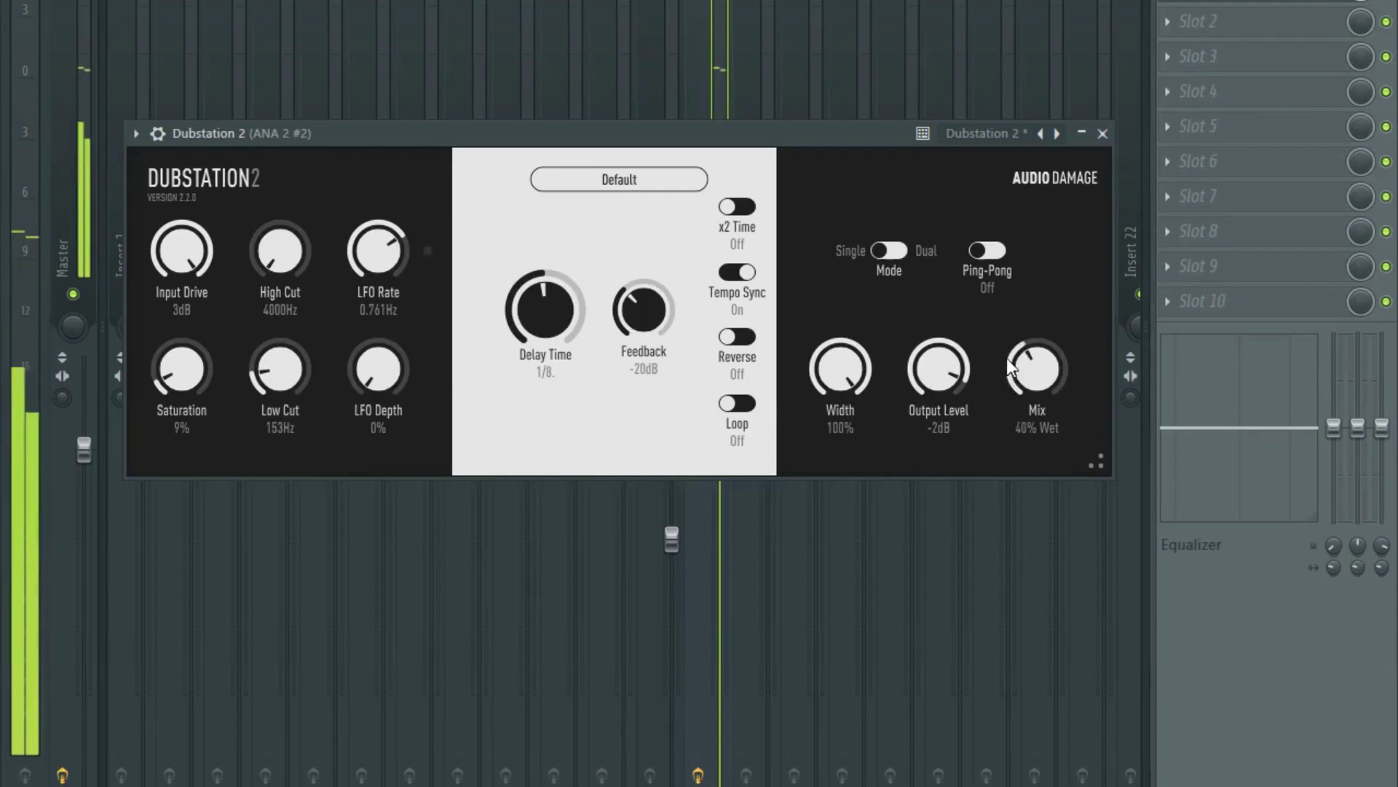
pyautogui.moveTo(1007, 343); pyautogui.dragTo(1004, 404)
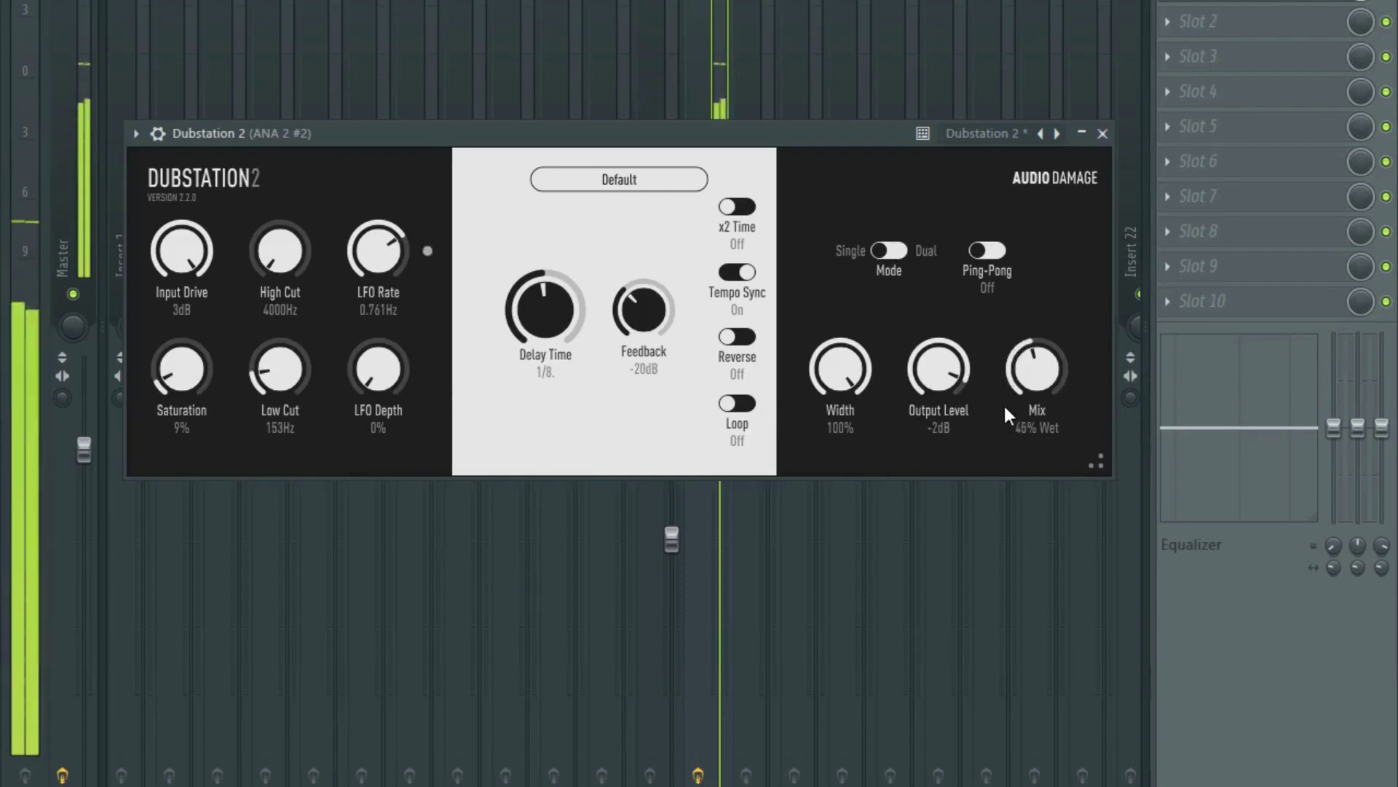
pyautogui.click(997, 252)
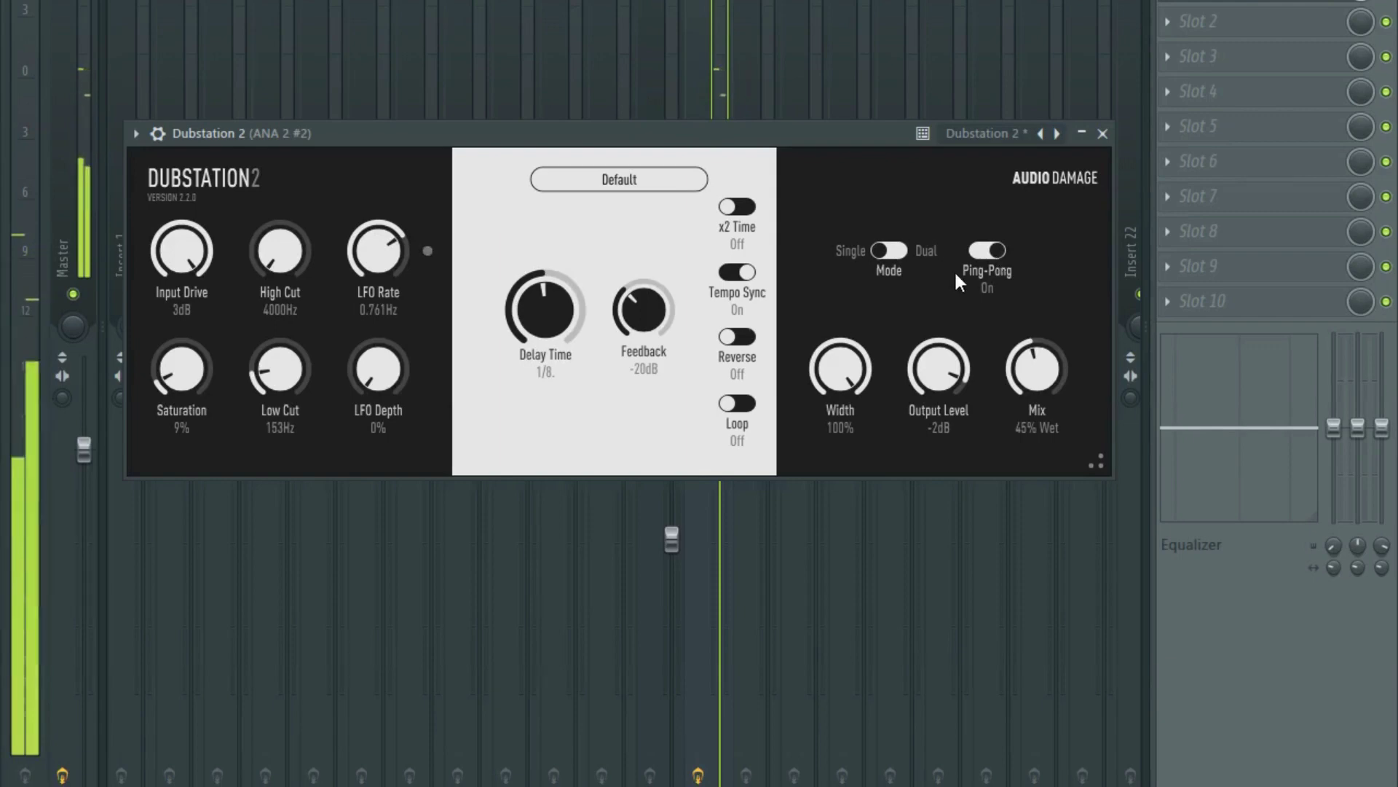
pyautogui.click(985, 244)
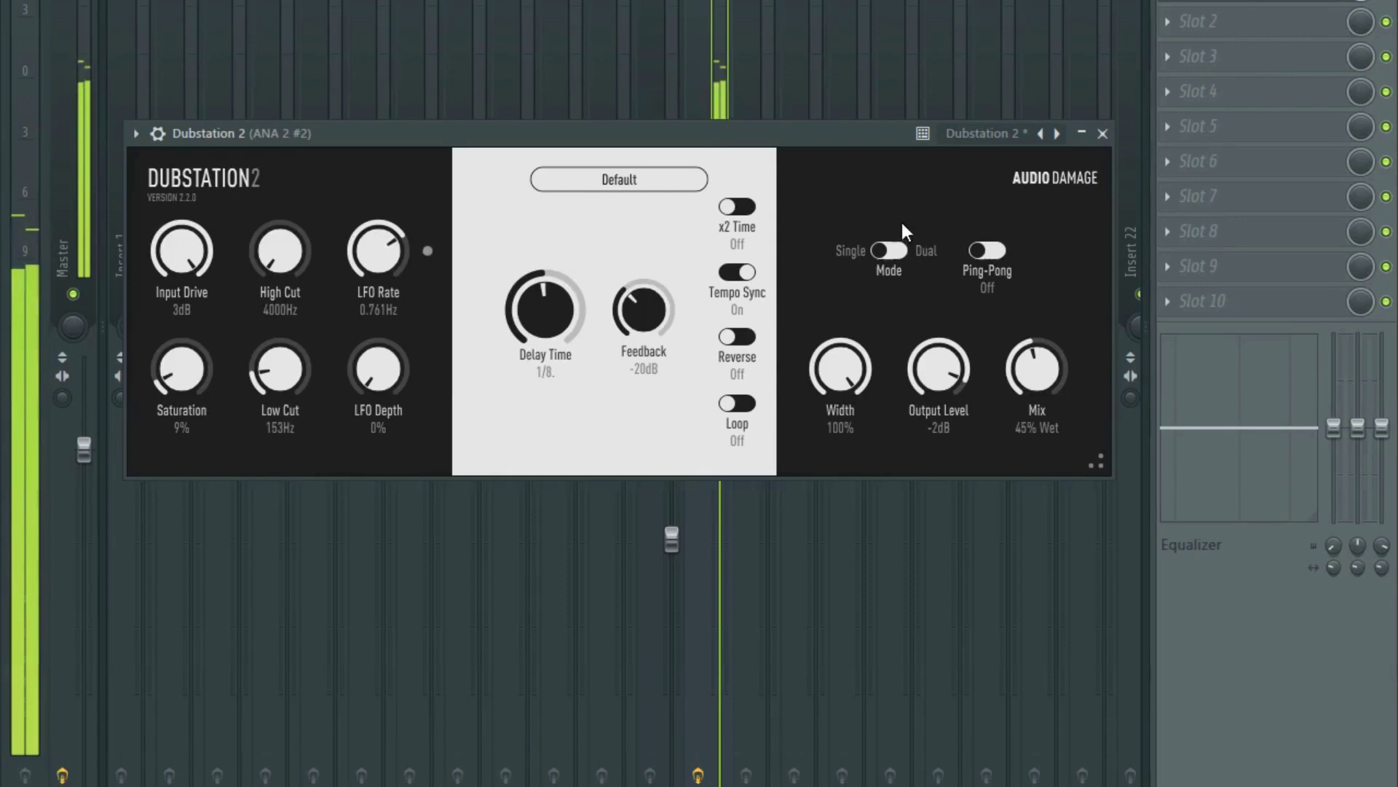
pyautogui.click(900, 250)
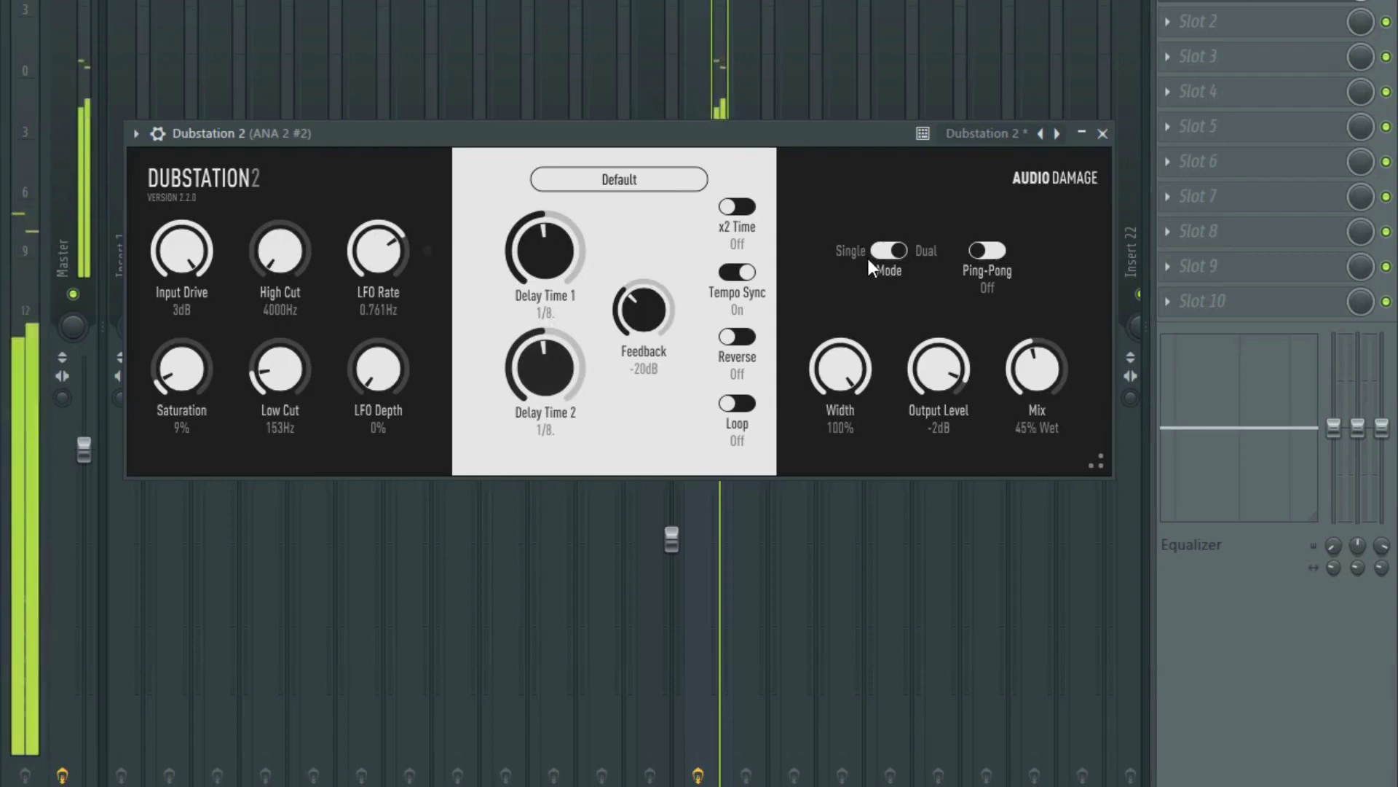
pyautogui.click(880, 247)
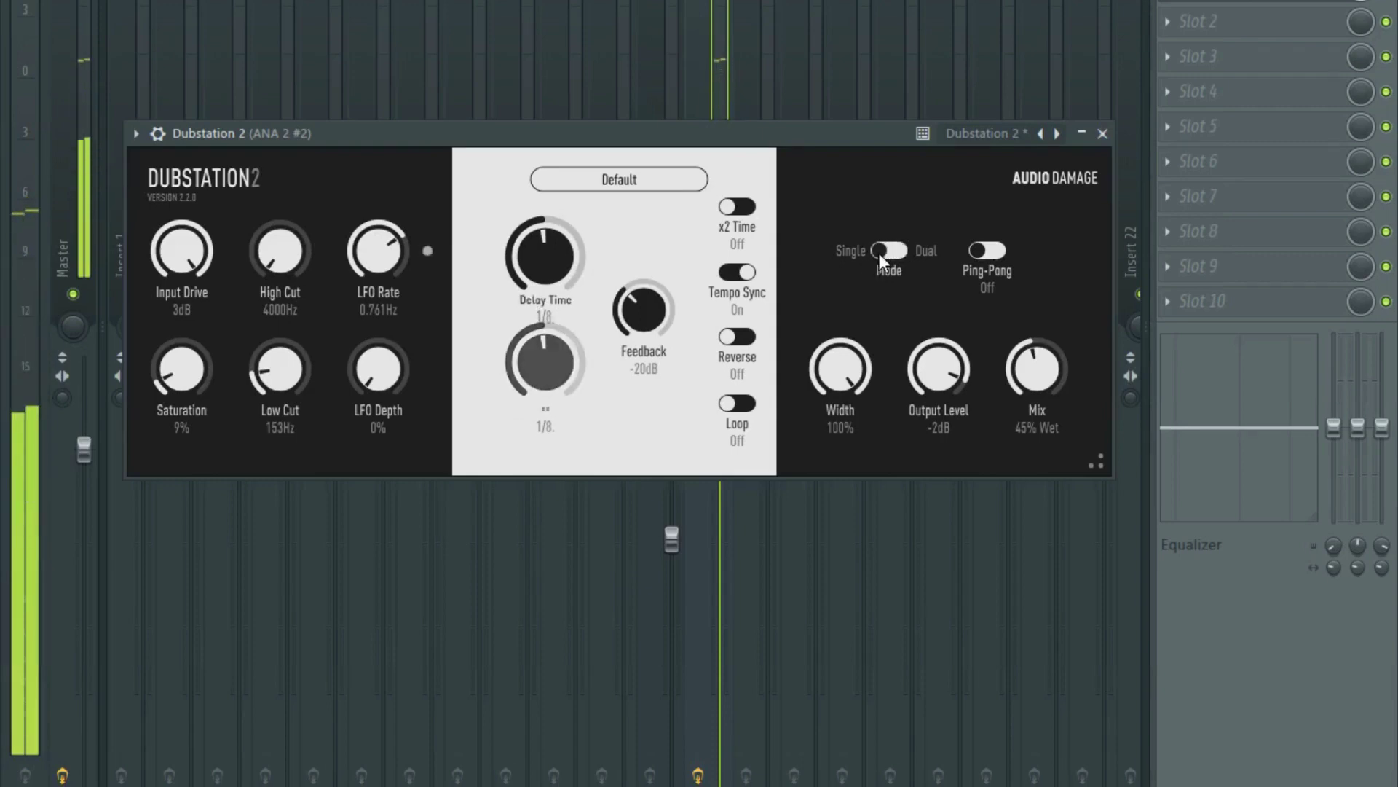